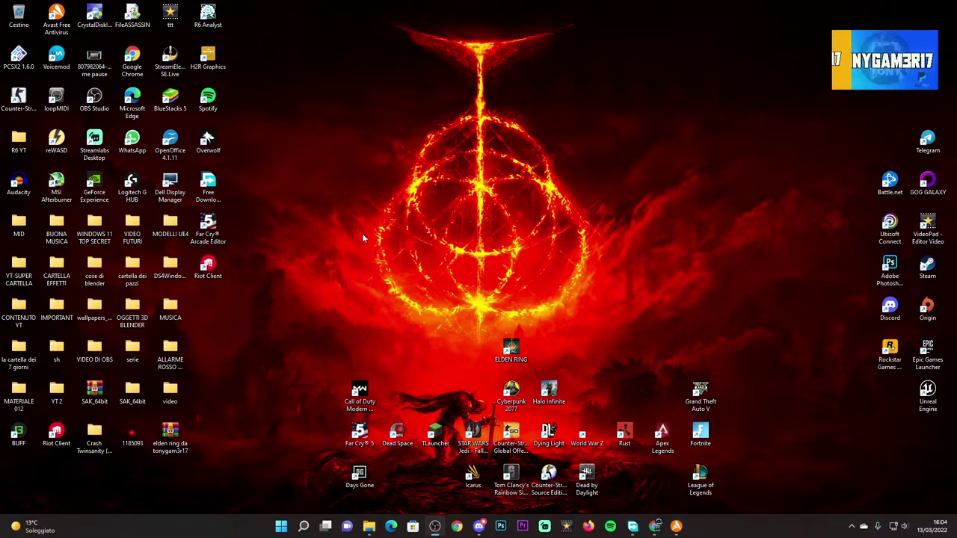
Step: Examine the Windows downloads offered on the PCSX2 website, including the 1.6.0 Standalone Installer
{"action": "left_click", "coordinate": [654, 527]}
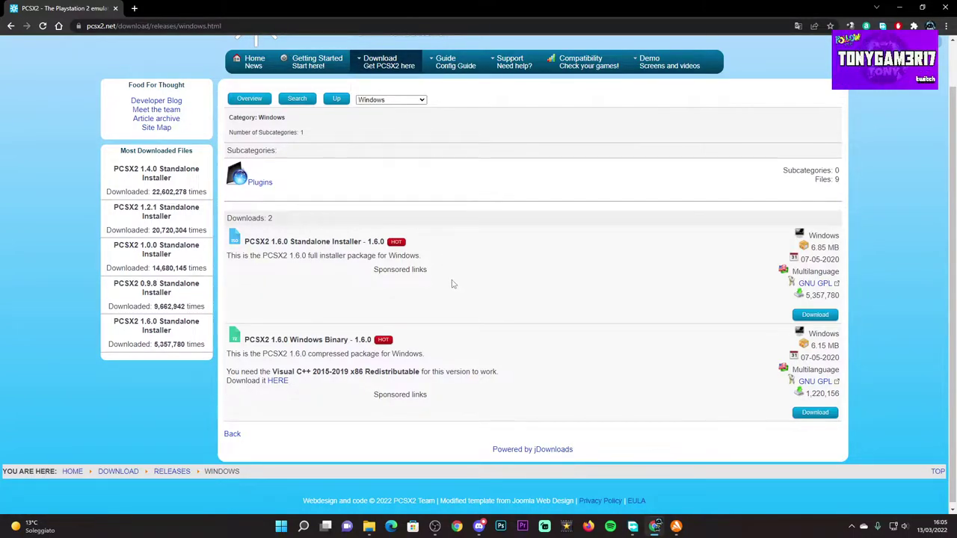
{"action": "mouse_move", "coordinate": [399, 69]}
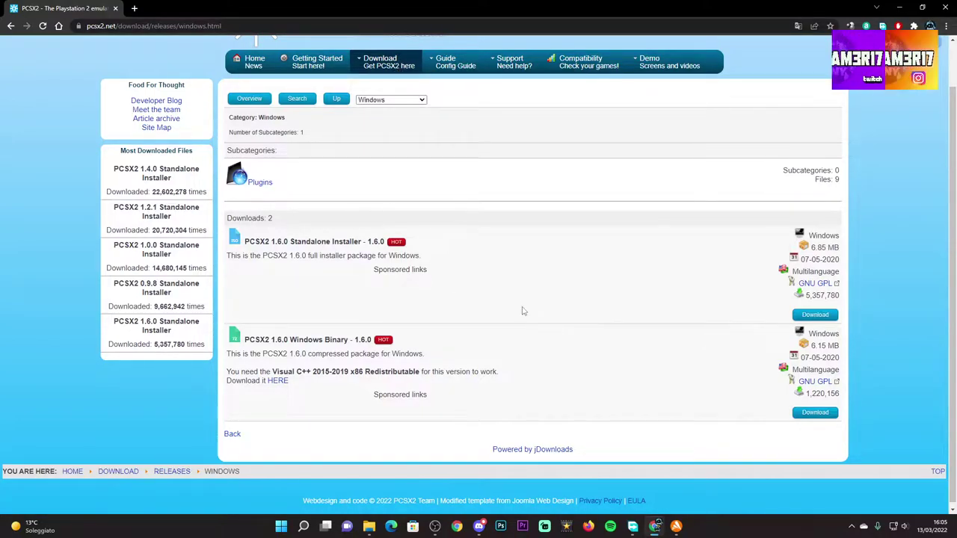
{"action": "left_click", "coordinate": [900, 7]}
Step: Move the PCSX2 1.6.0 shortcut to the middle of the desktop, launch the emulator and reposition its window
{"action": "left_click_drag", "start_coordinate": [21, 61], "coordinate": [441, 148]}
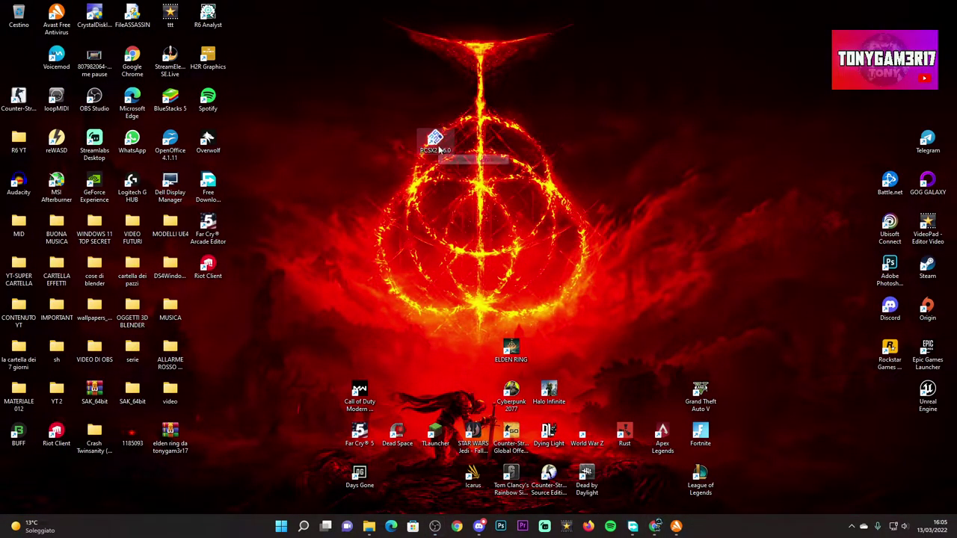
{"action": "double_click", "coordinate": [436, 144]}
{"action": "left_click_drag", "start_coordinate": [529, 59], "coordinate": [317, 95]}
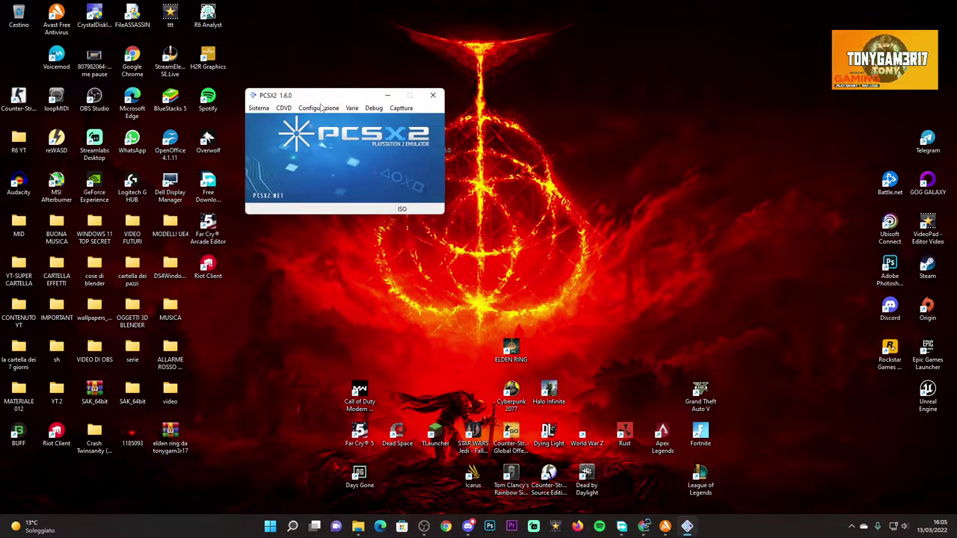
Step: Open the LilyPad controller plugin settings and show the Pad 1 bindings
{"action": "left_click", "coordinate": [319, 108]}
{"action": "mouse_move", "coordinate": [376, 181]}
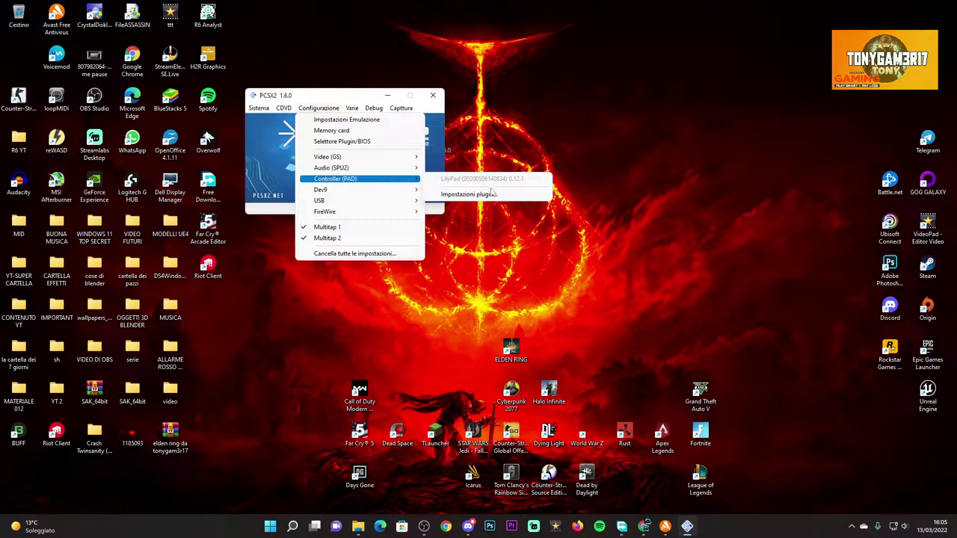
{"action": "left_click", "coordinate": [468, 195]}
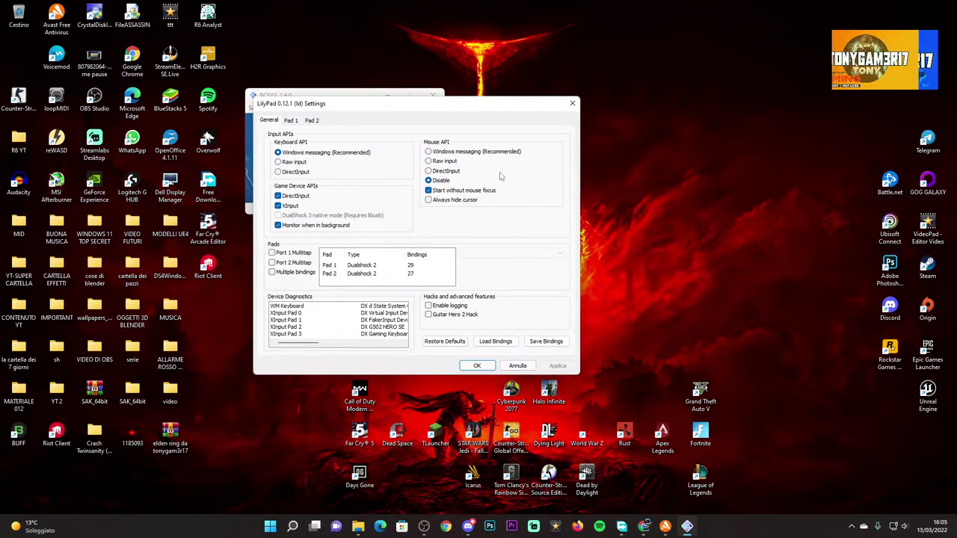
{"action": "left_click_drag", "start_coordinate": [437, 105], "coordinate": [348, 122]}
{"action": "left_click", "coordinate": [486, 111]}
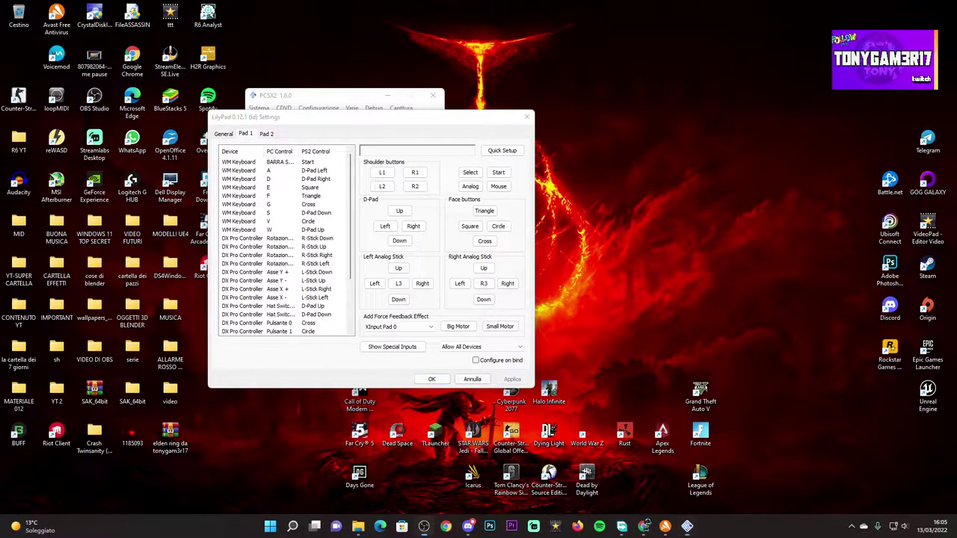
Step: Bind the Pad 1 shoulder buttons to the Pro Controller: L1 to Pulsante 4, R1 to Pulsante 5, L2 to Pulsante 6, R2 to Pulsante 7
{"action": "key", "text": "alt+Tab"}
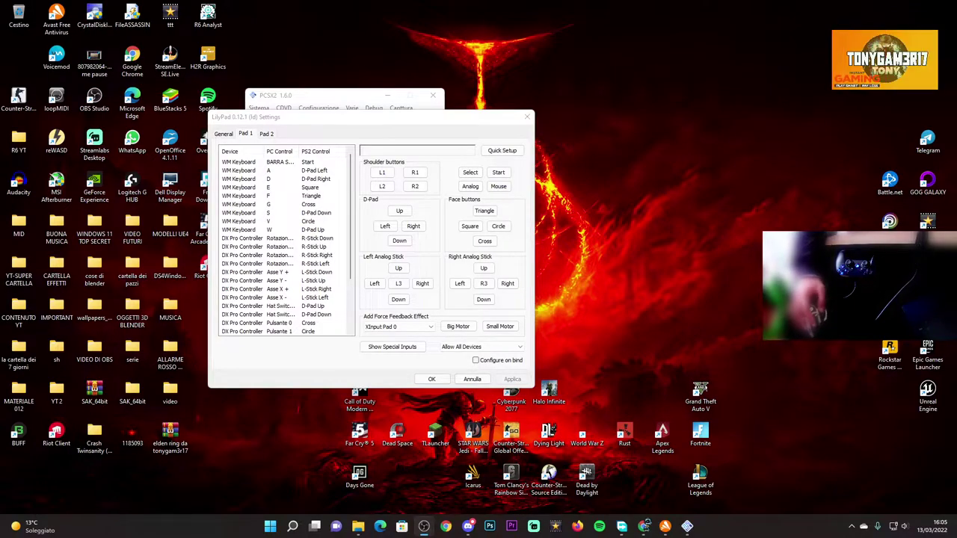
{"action": "left_click", "coordinate": [380, 187]}
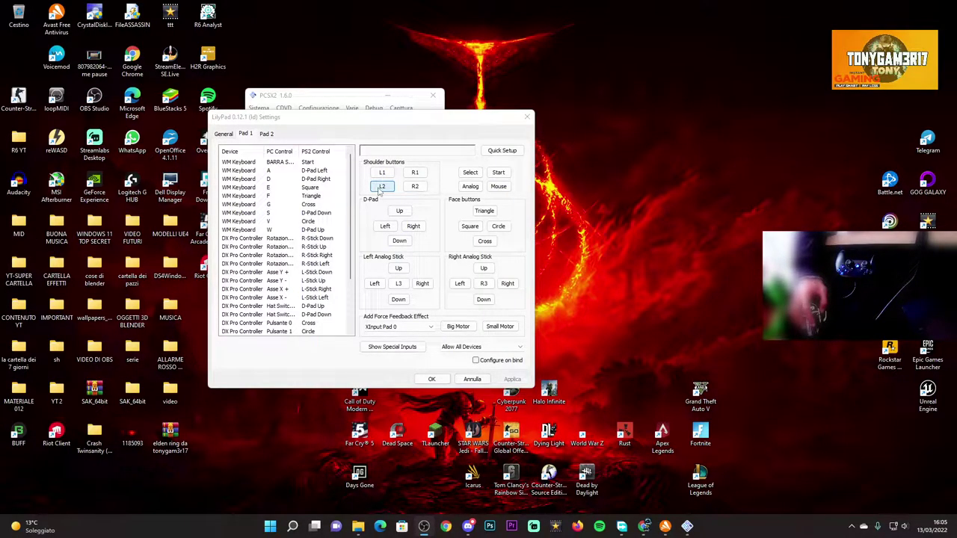
{"action": "left_click", "coordinate": [385, 175]}
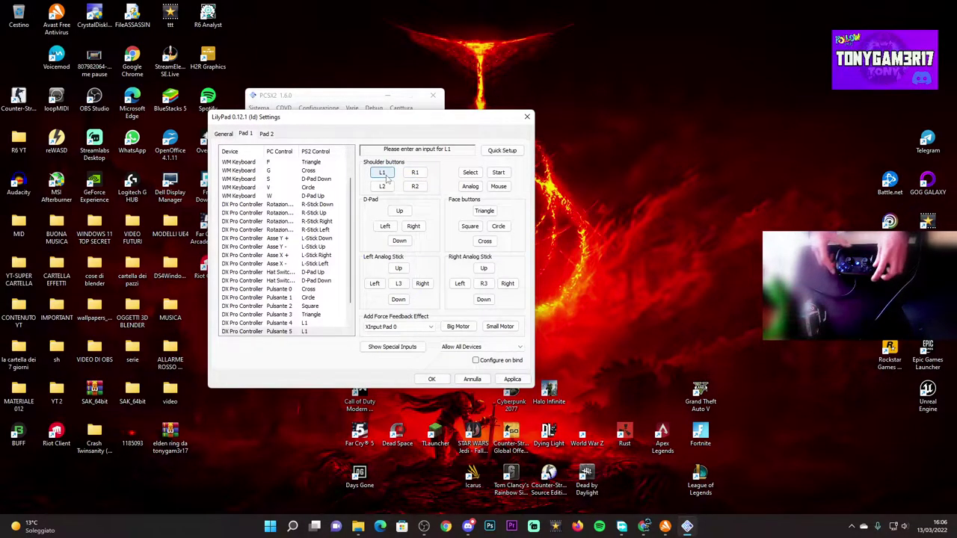
{"action": "left_click", "coordinate": [413, 173]}
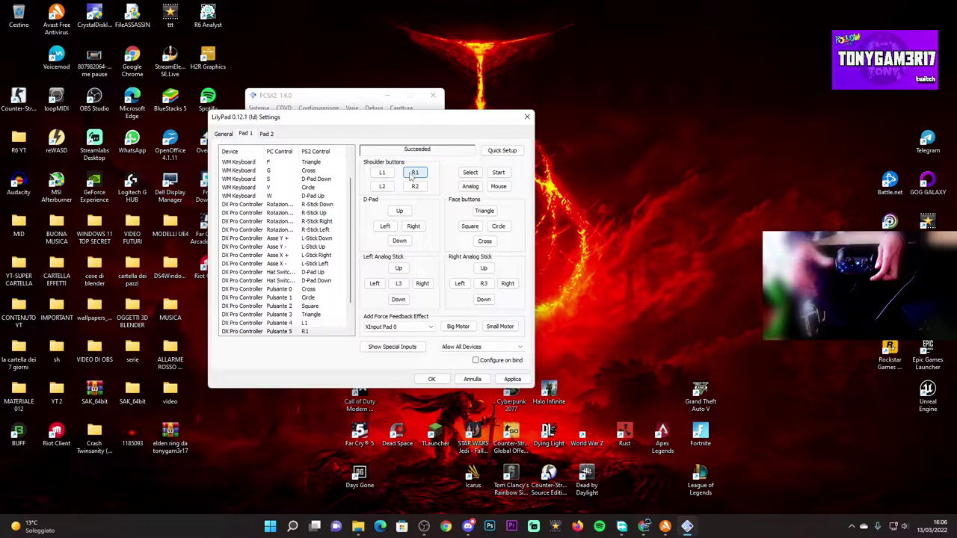
{"action": "left_click", "coordinate": [382, 187]}
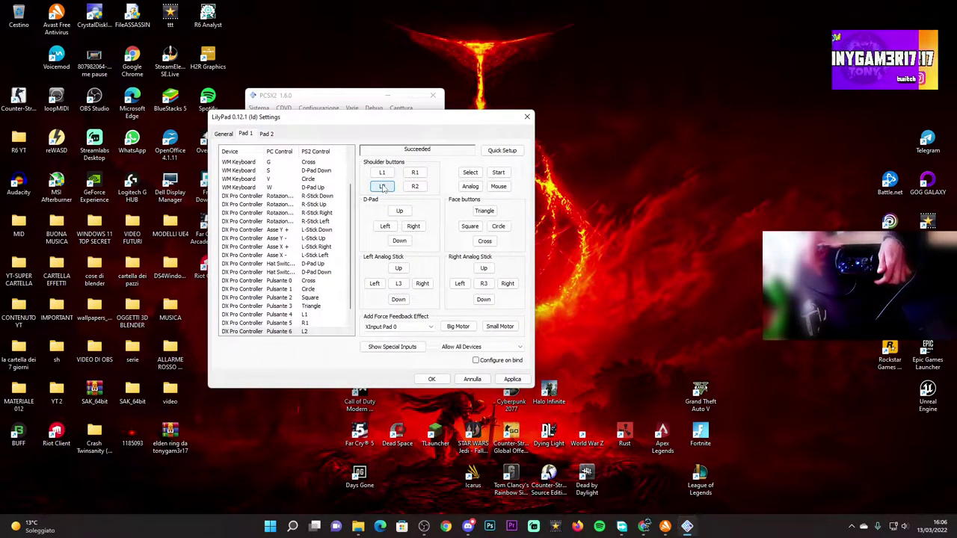
{"action": "left_click", "coordinate": [415, 187]}
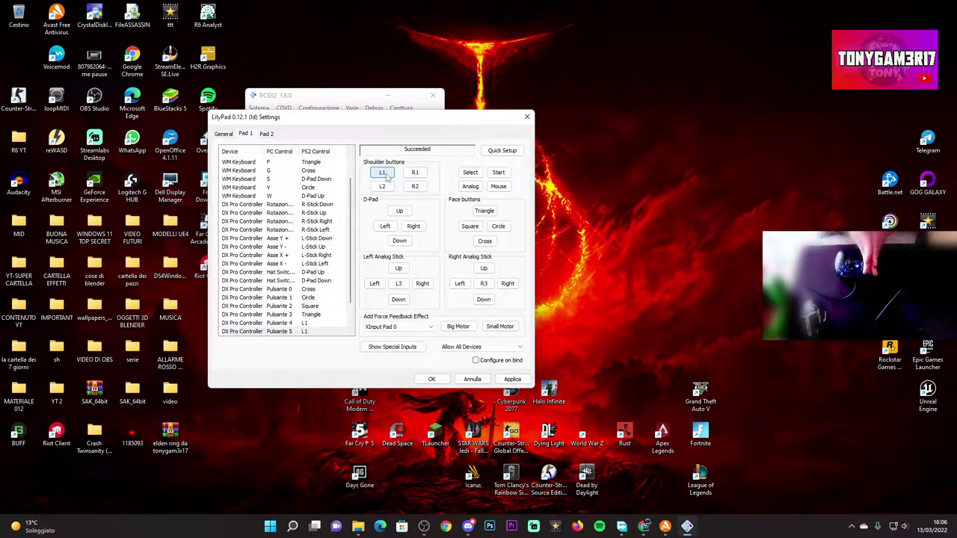
{"action": "left_click", "coordinate": [382, 186]}
{"action": "left_click", "coordinate": [415, 186]}
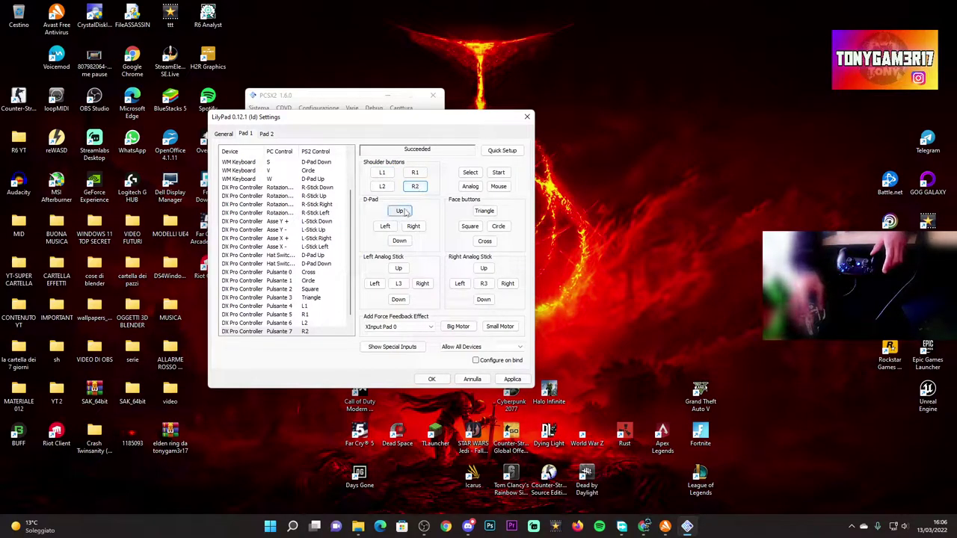
Step: Bind Pad 1's D-Pad Up, Left, Right and Down to the Pro Controller's hat switch directions
{"action": "left_click", "coordinate": [402, 212]}
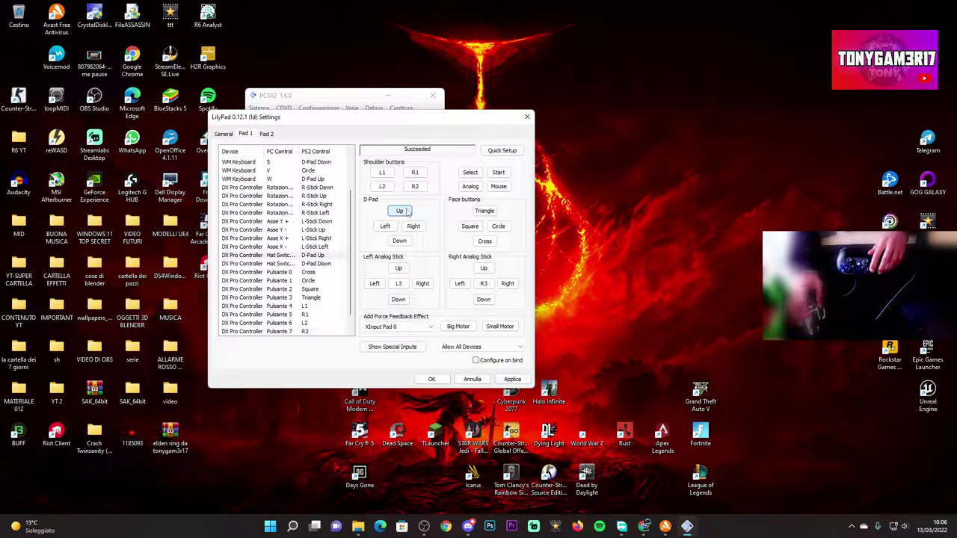
{"action": "left_click", "coordinate": [385, 226]}
{"action": "left_click", "coordinate": [413, 227]}
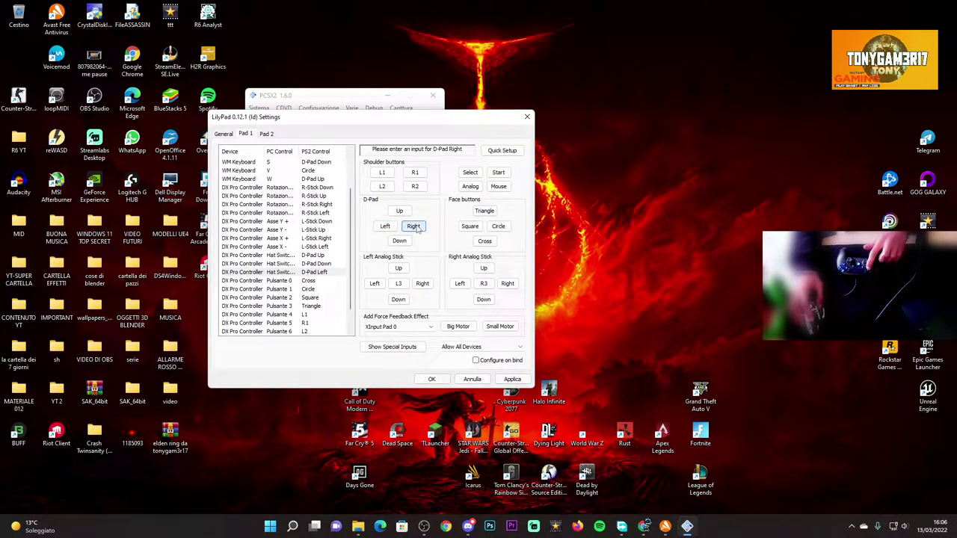
{"action": "left_click", "coordinate": [402, 241]}
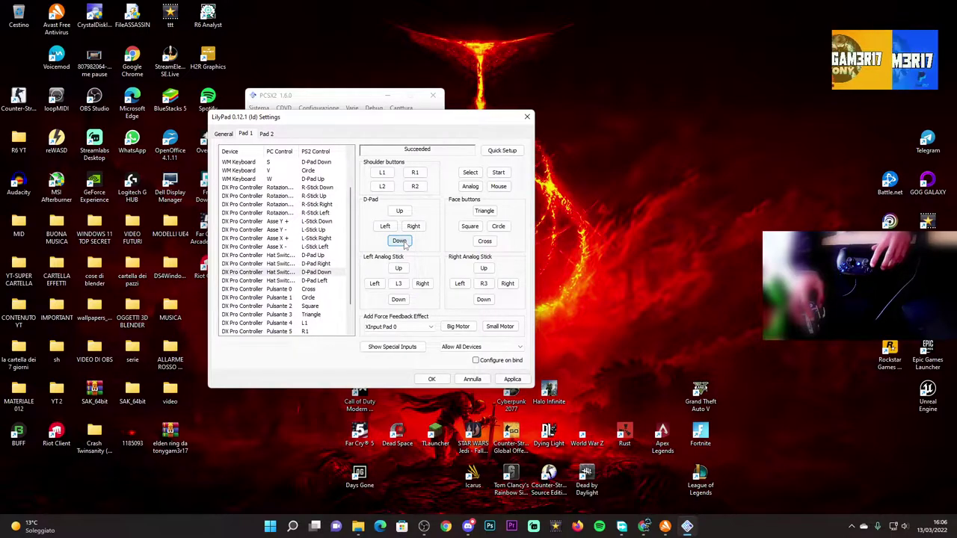
Step: Bind the Pad 1 face buttons: Triangle to Pulsante 3, Circle to Pulsante 1, Square to Pulsante 2 and Cross to Pulsante 0
{"action": "left_click", "coordinate": [484, 212]}
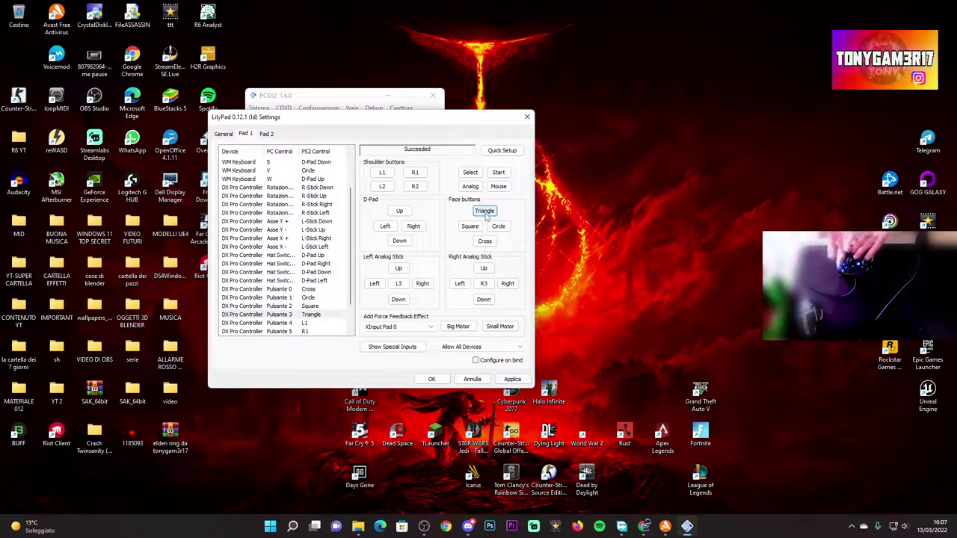
{"action": "left_click", "coordinate": [498, 227]}
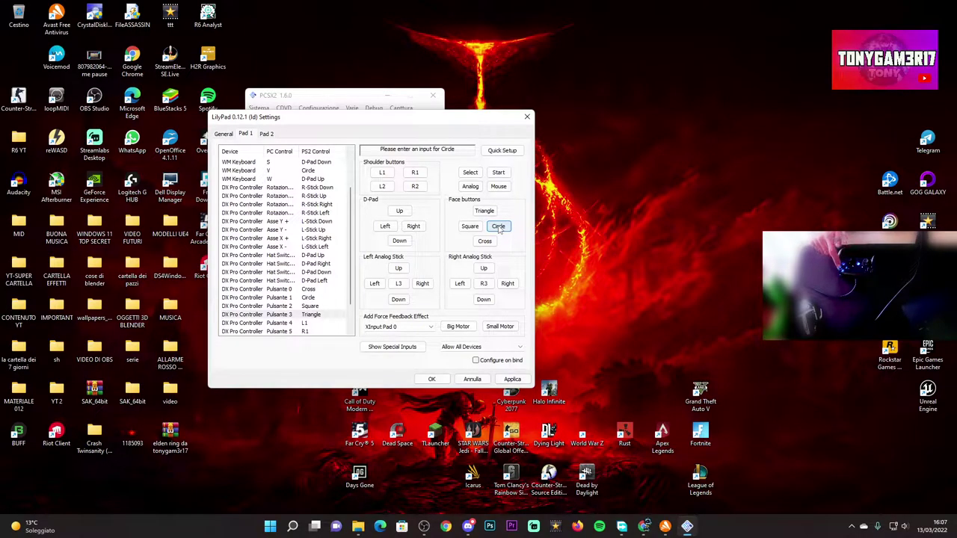
{"action": "left_click", "coordinate": [477, 227]}
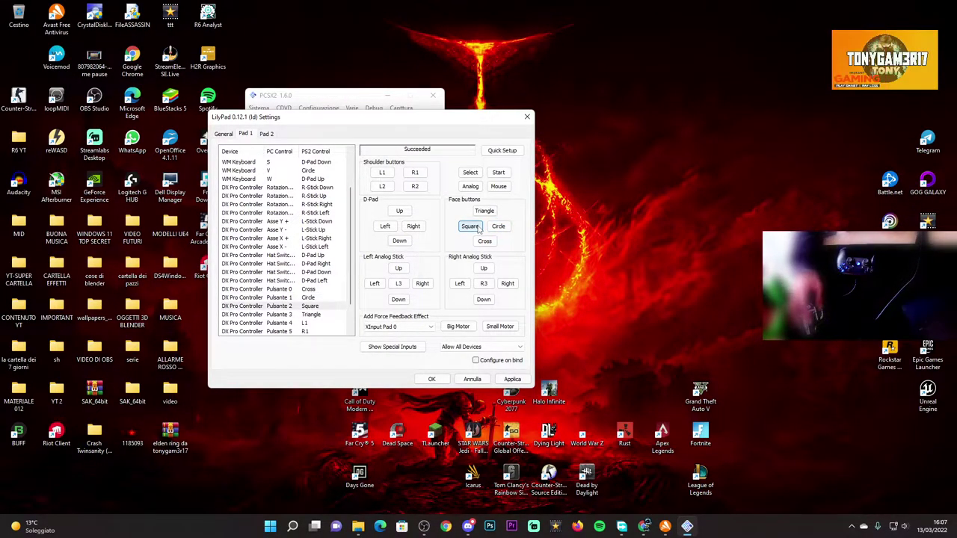
{"action": "left_click", "coordinate": [485, 242]}
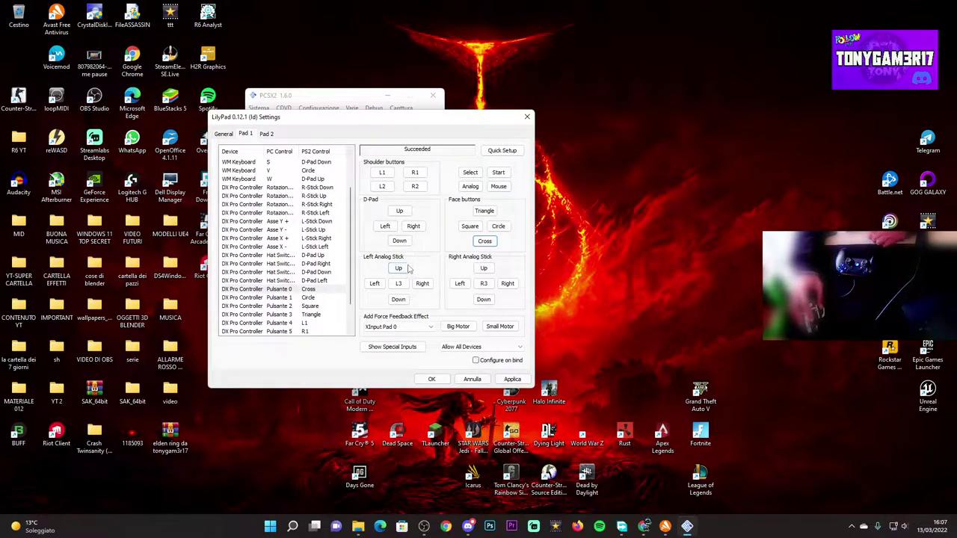
Step: Apply the Pad 1 bindings, close the LilyPad settings and reposition the emulator window
{"action": "left_click", "coordinate": [511, 379]}
{"action": "left_click", "coordinate": [432, 379]}
{"action": "left_click_drag", "start_coordinate": [328, 96], "coordinate": [420, 63]}
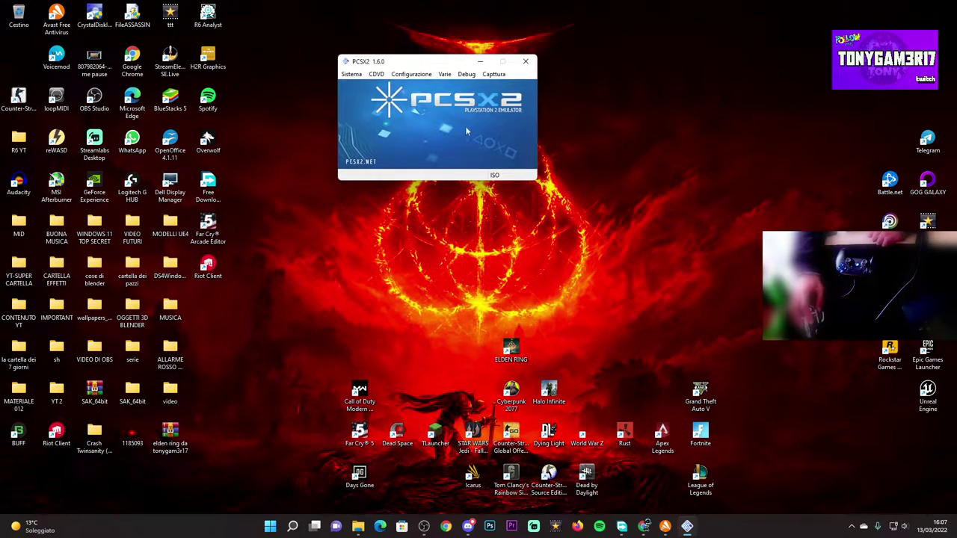
Step: Fully boot the emulator from the Crash Twinsanity (Europe) (En,Fr,De,Es,It) disc image
{"action": "left_click", "coordinate": [352, 75]}
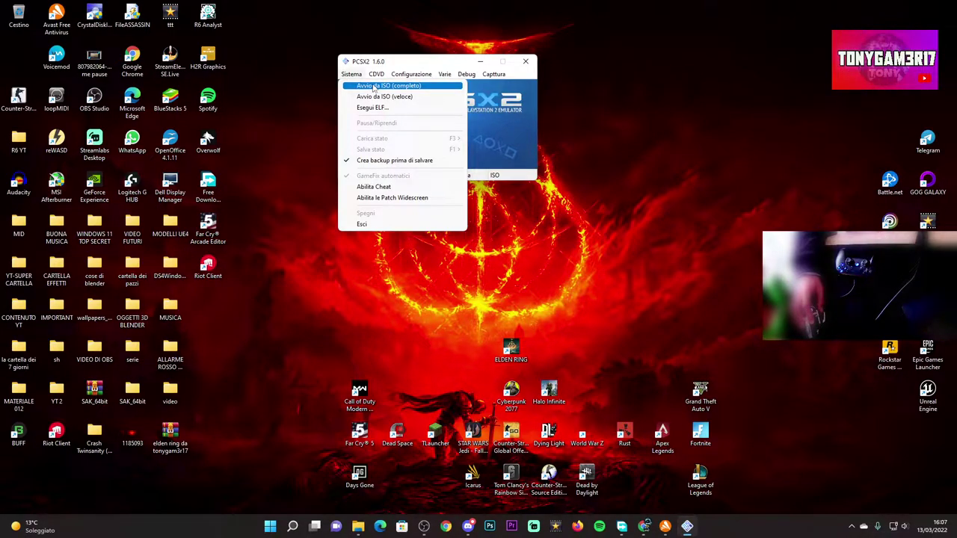
{"action": "left_click", "coordinate": [374, 86]}
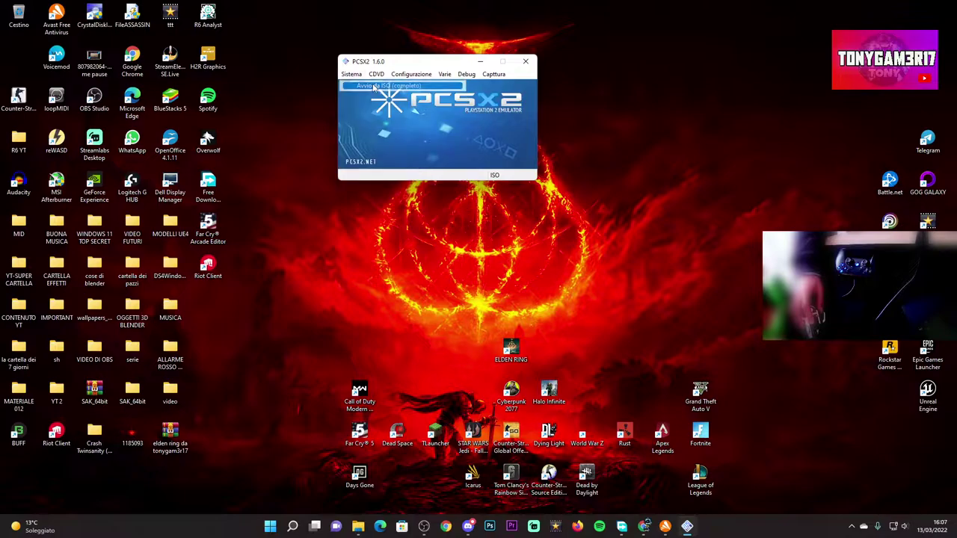
{"action": "left_click", "coordinate": [490, 160]}
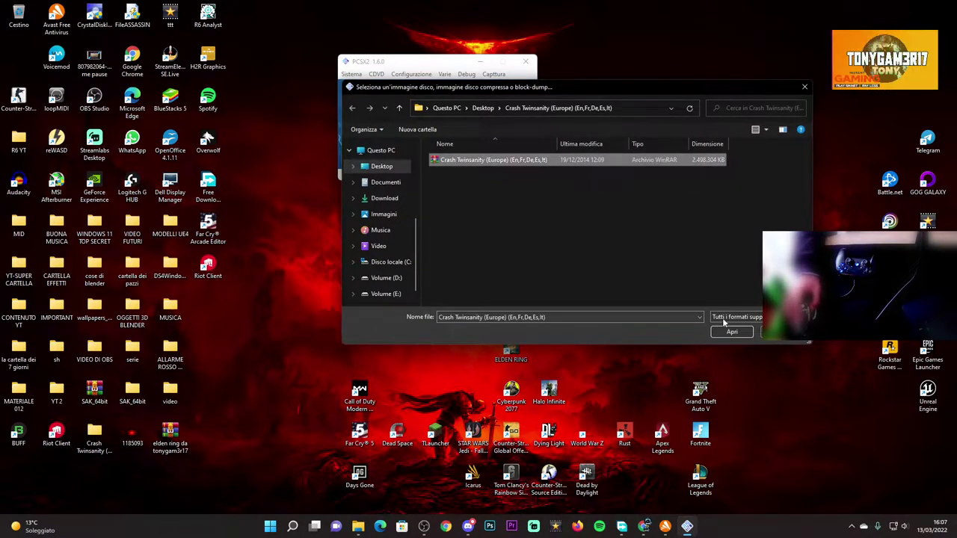
{"action": "left_click", "coordinate": [729, 333]}
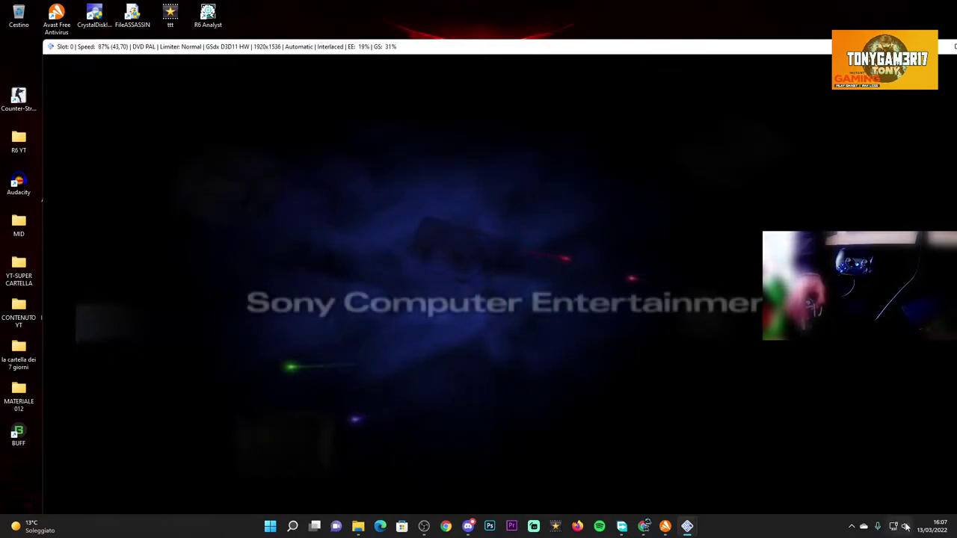
Step: Switch the running PlayStation 2 game to full screen
{"action": "left_click", "coordinate": [894, 527]}
{"action": "left_click", "coordinate": [936, 465]}
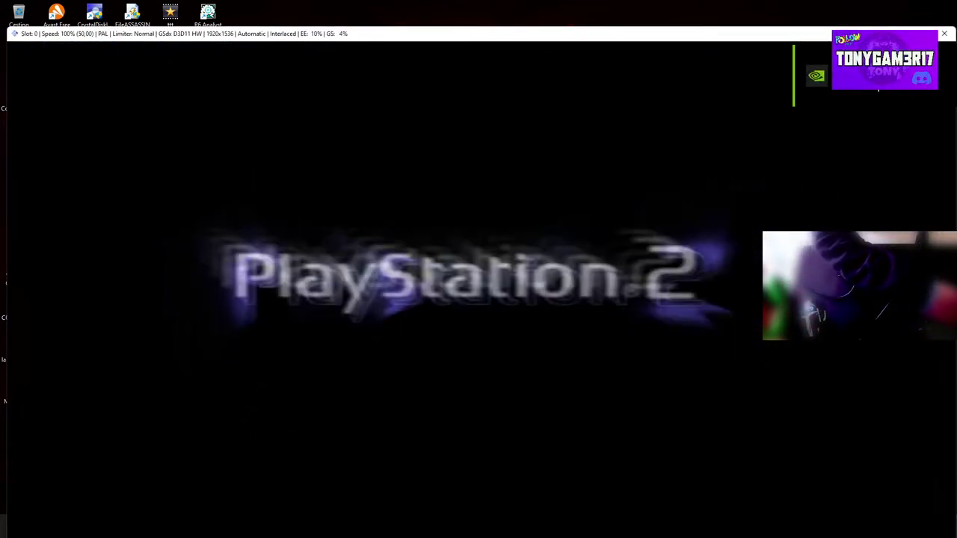
{"action": "double_click", "coordinate": [600, 207]}
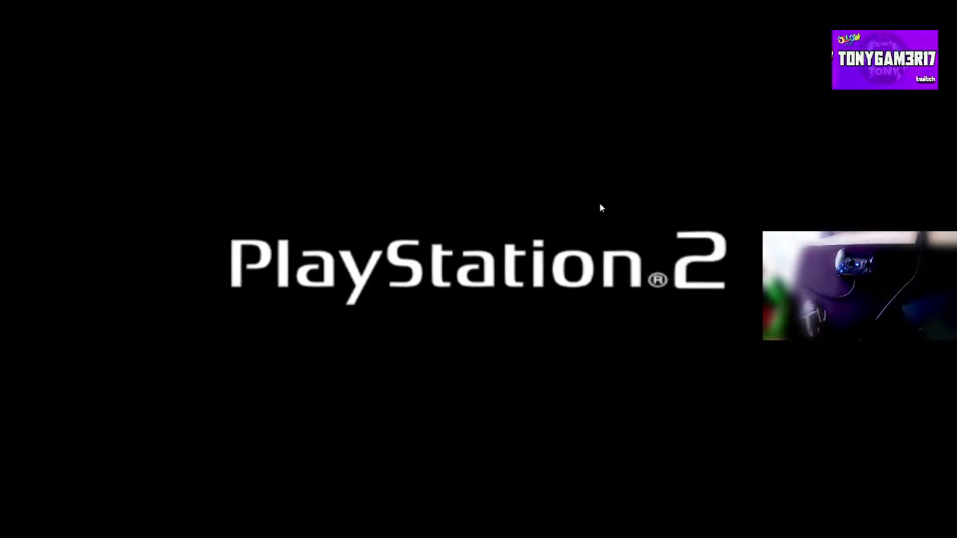